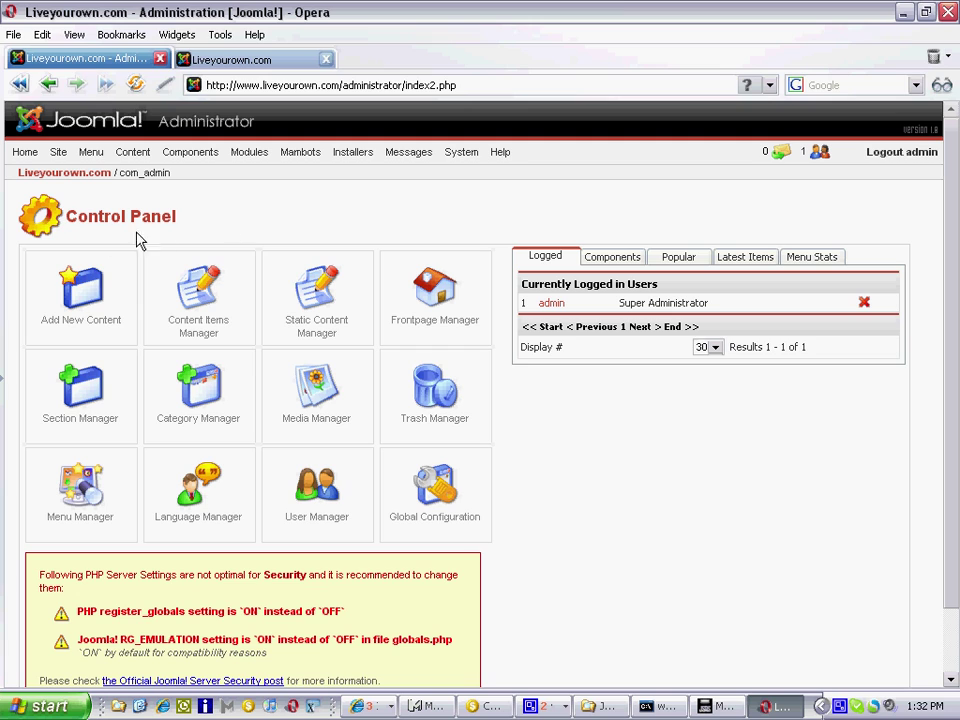
# Create a new content item titled 'Wind Energy' under section News, category Latest News
pyautogui.click(77, 318)
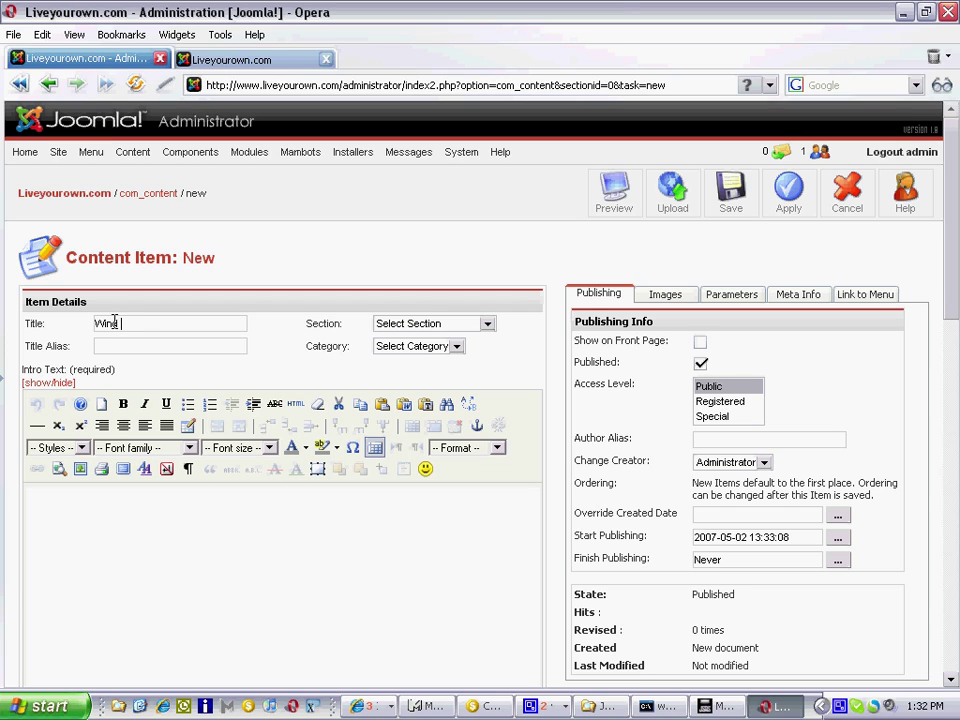
pyautogui.write('Wind Energy')
pyautogui.click(388, 326)
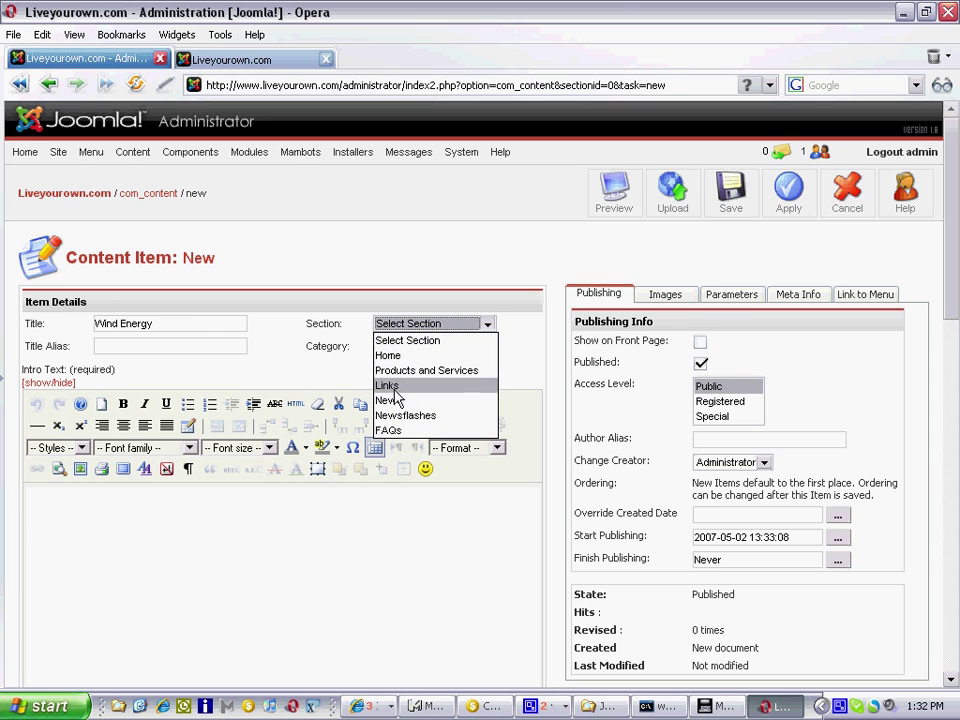
pyautogui.click(391, 400)
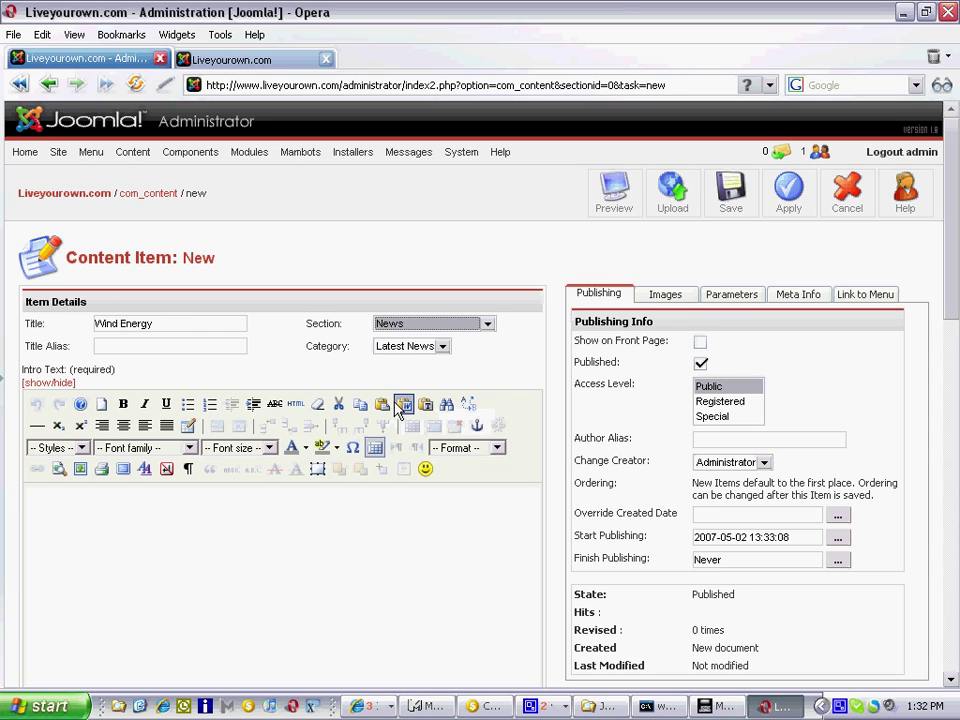
pyautogui.click(413, 348)
pyautogui.click(418, 365)
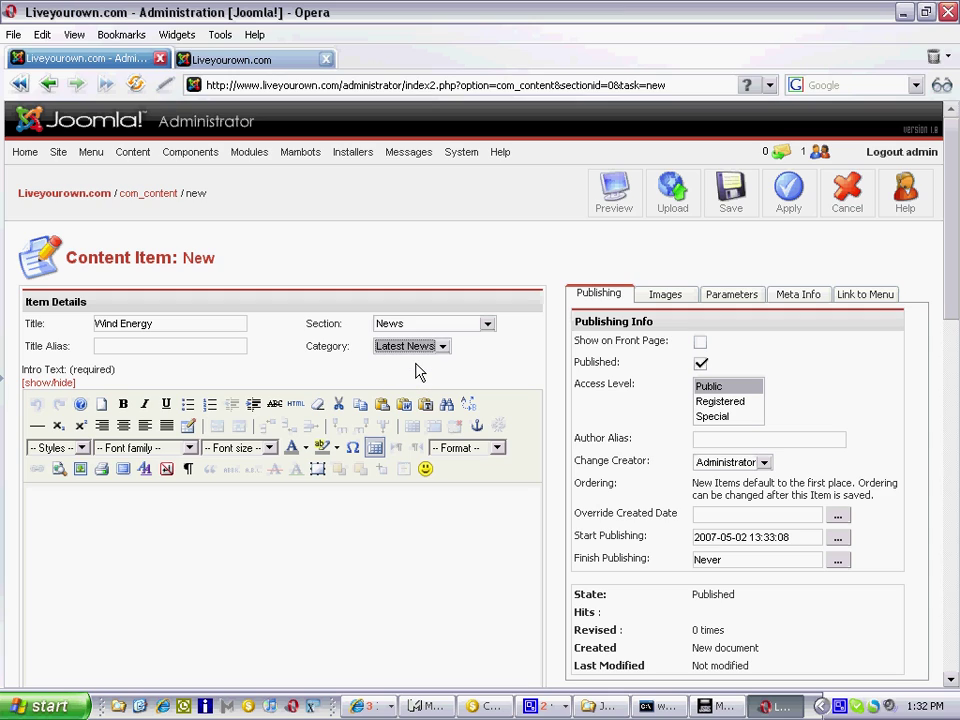
# Paste the copied Stop21 text into the intro text and place the caret before 'We use'
pyautogui.click(74, 503)
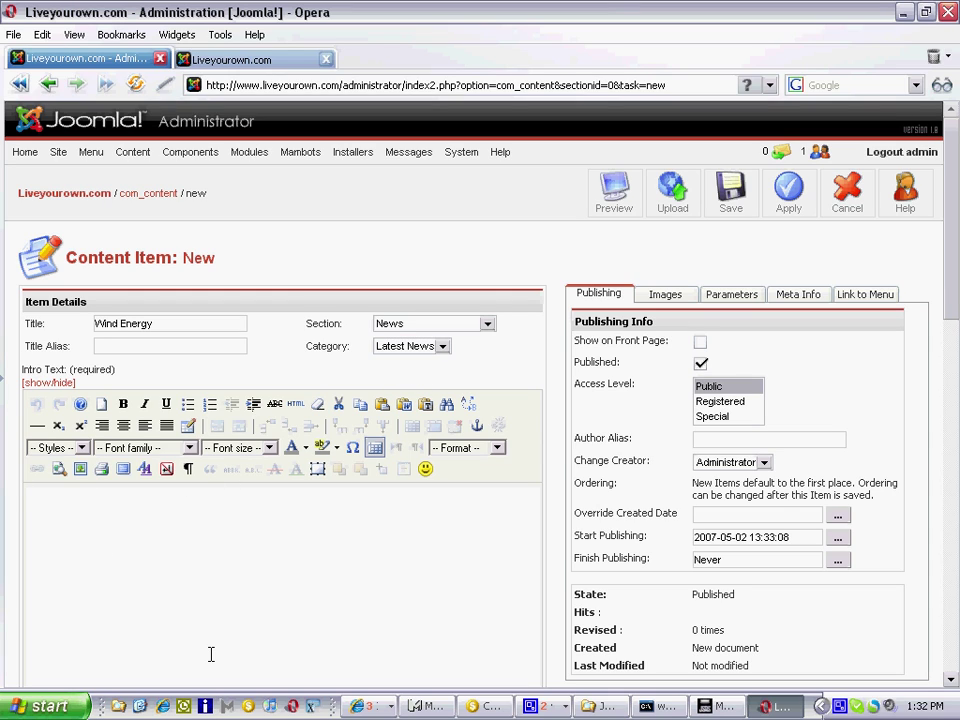
pyautogui.rightClick(43, 498)
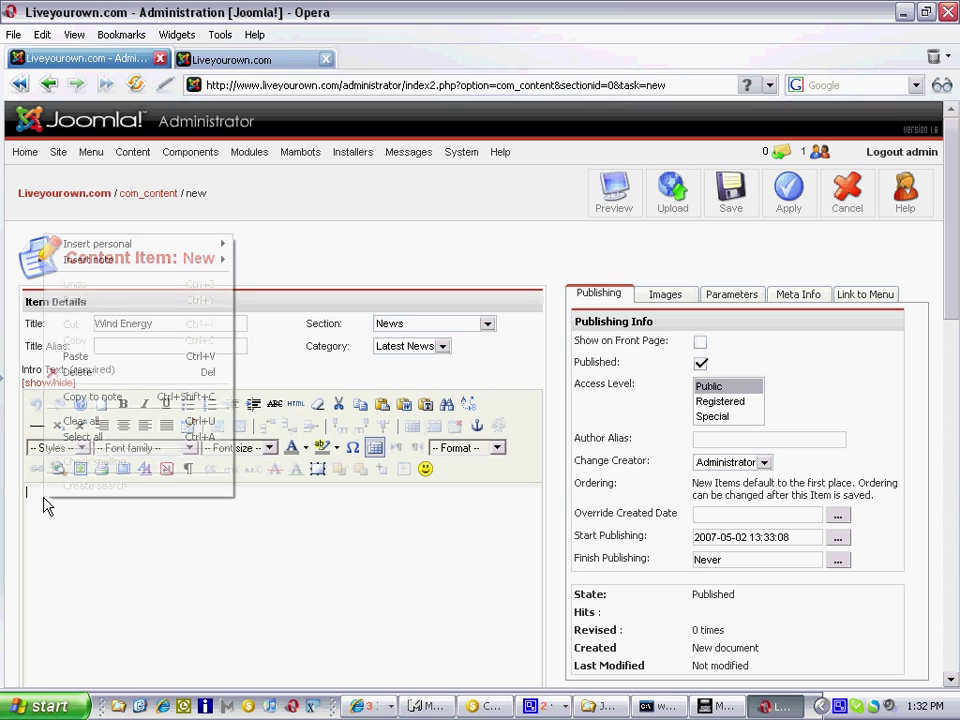
pyautogui.click(114, 366)
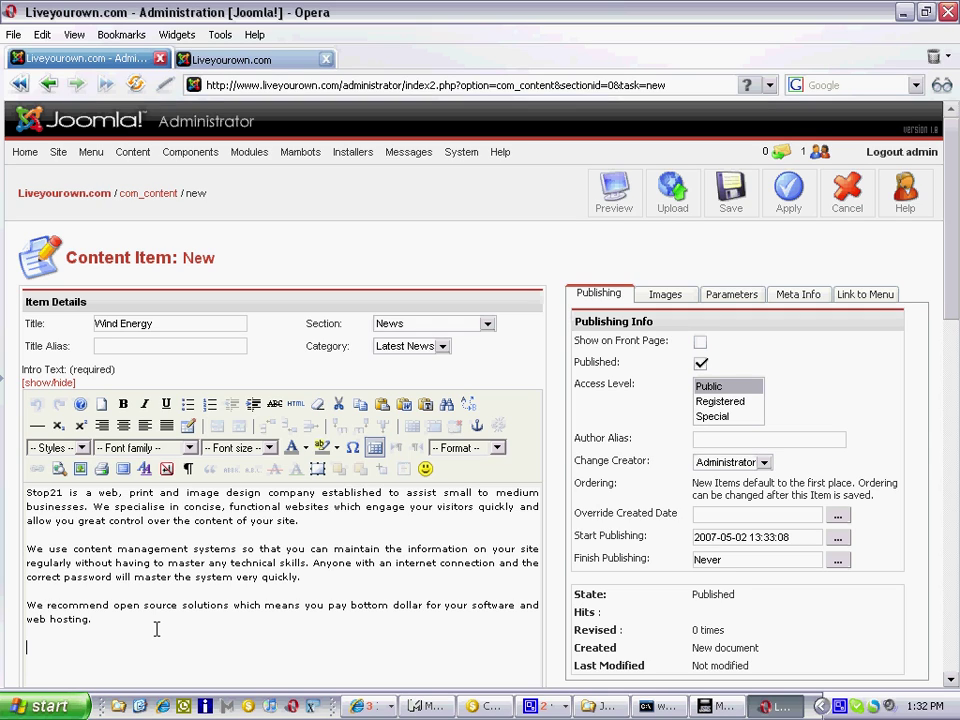
pyautogui.click(26, 548)
pyautogui.click(25, 546)
# Start an image insertion and choose windfarm.jpg (350 × 222) from the file list
pyautogui.click(81, 474)
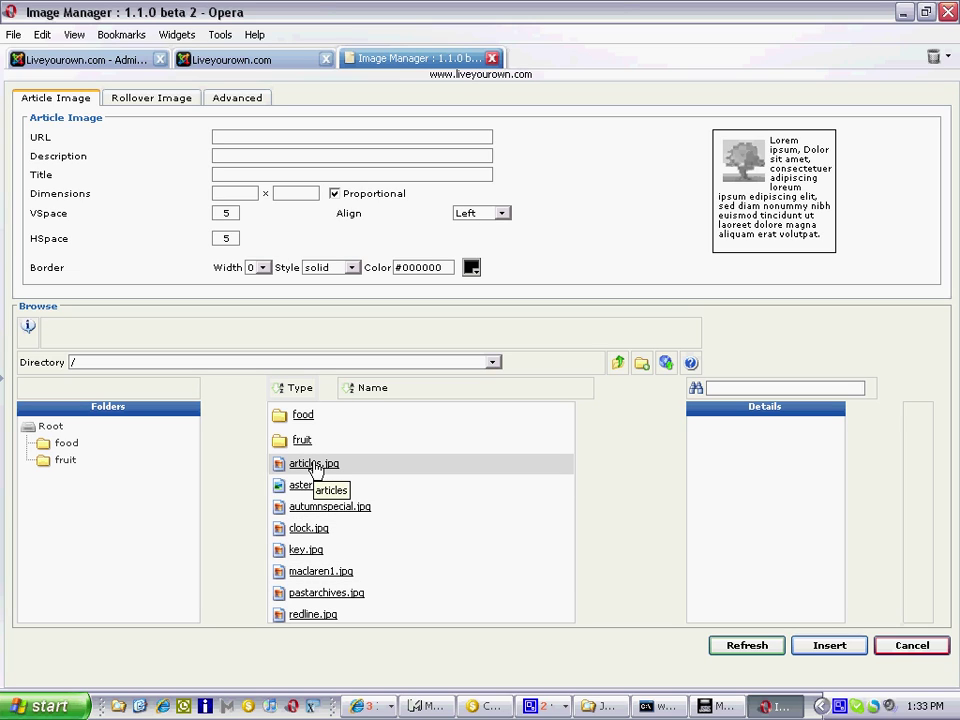
pyautogui.scroll(-2, 346, 545)
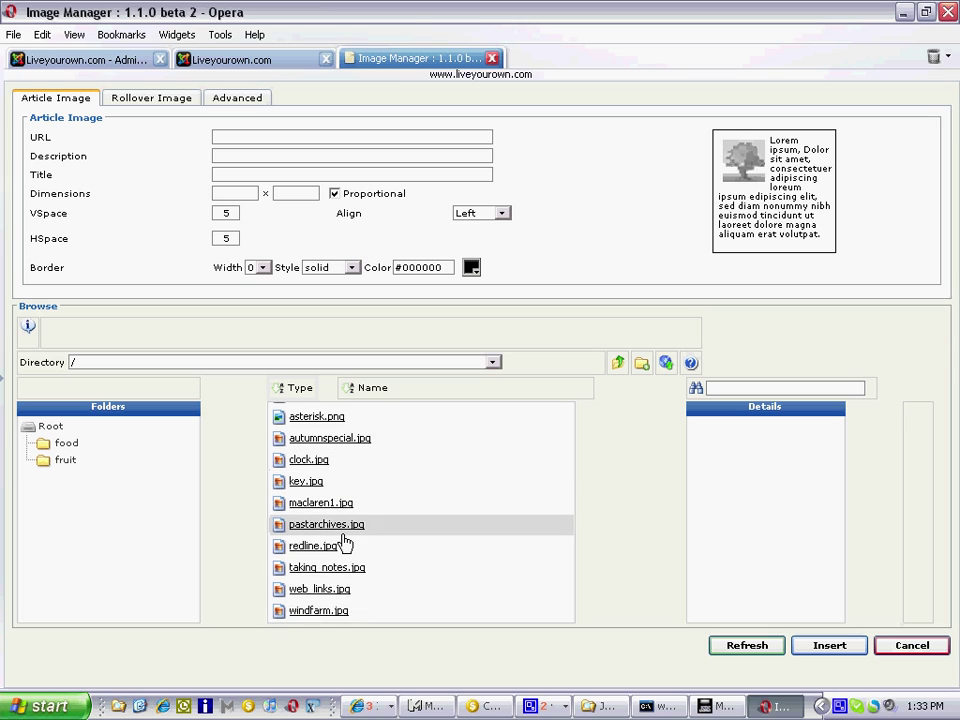
pyautogui.click(312, 612)
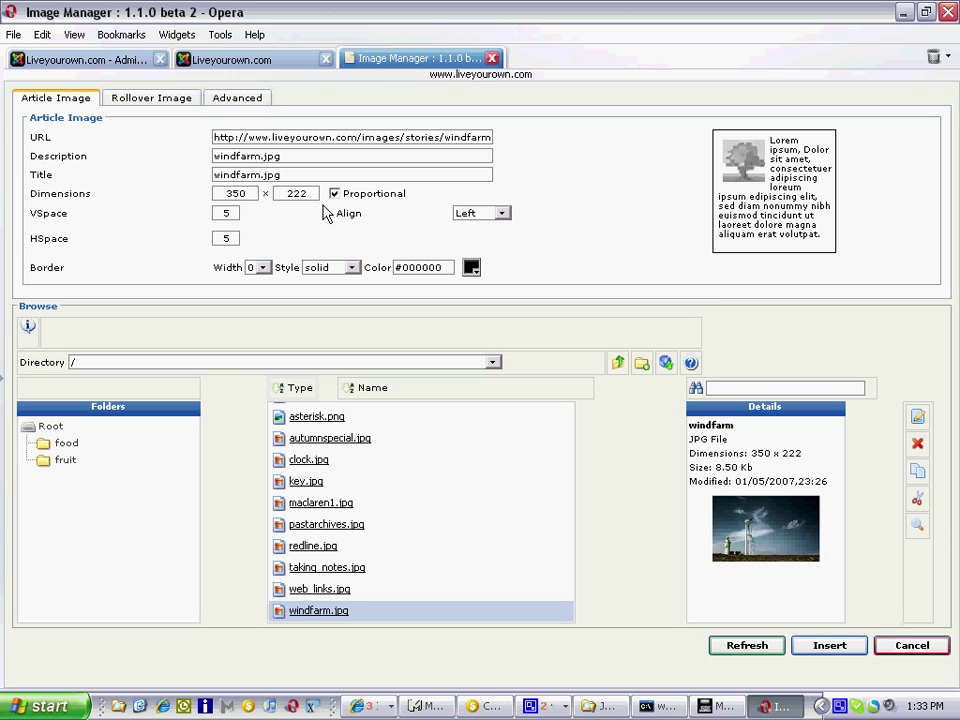
# Align the image right with spacing 10, border width 1 and red (#ff0000) border colour
pyautogui.click(477, 222)
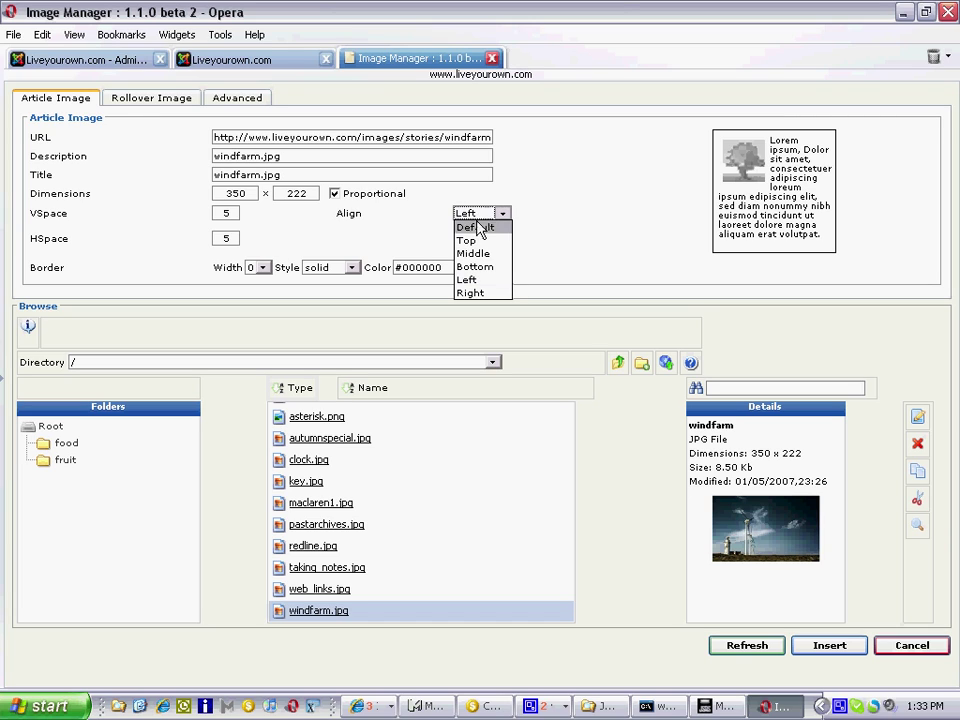
pyautogui.click(470, 293)
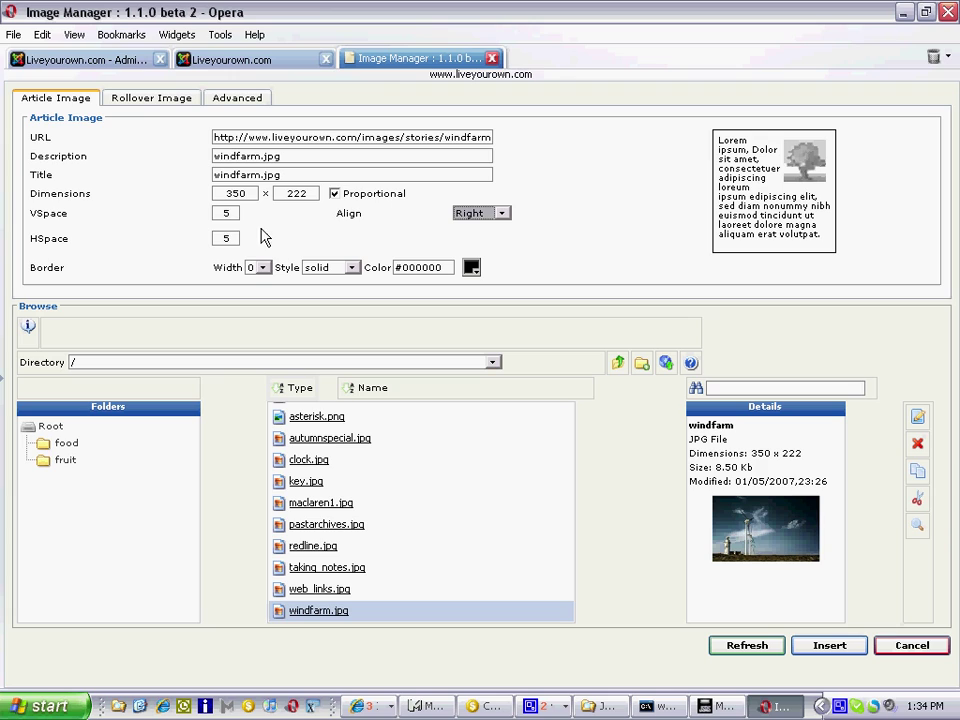
pyautogui.click(222, 213)
pyautogui.write('1')
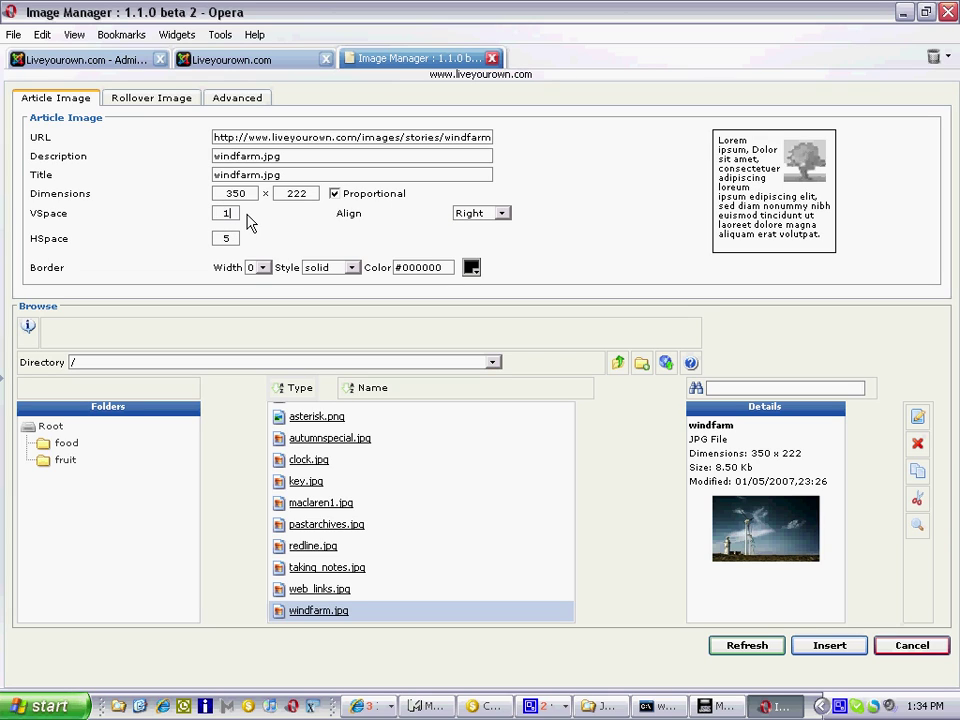
pyautogui.write('0')
pyautogui.press('Tab')
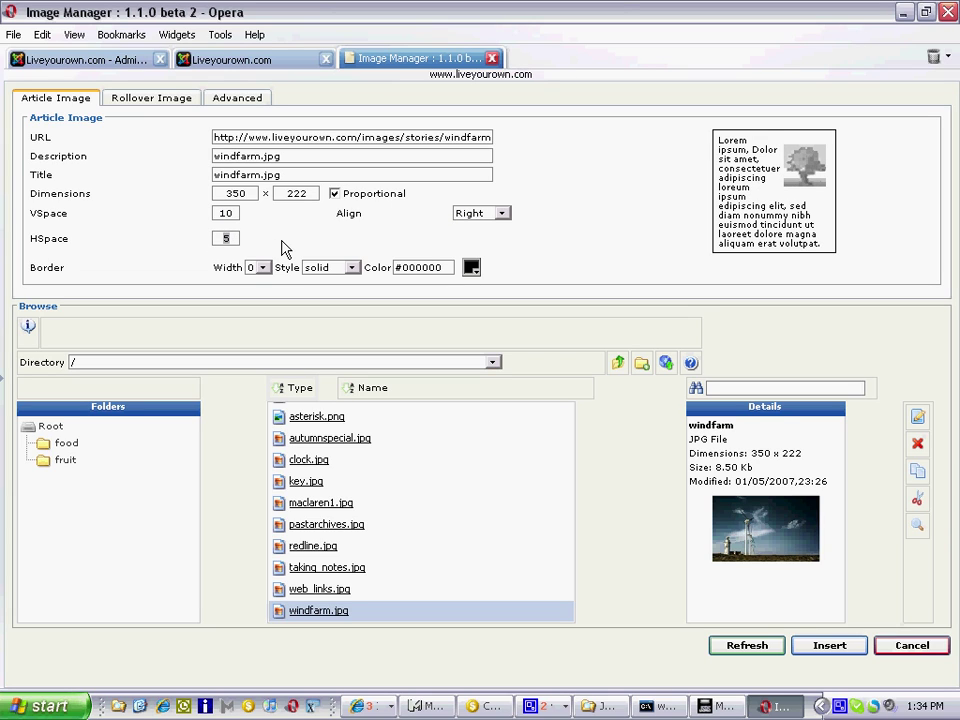
pyautogui.write('10')
pyautogui.click(263, 268)
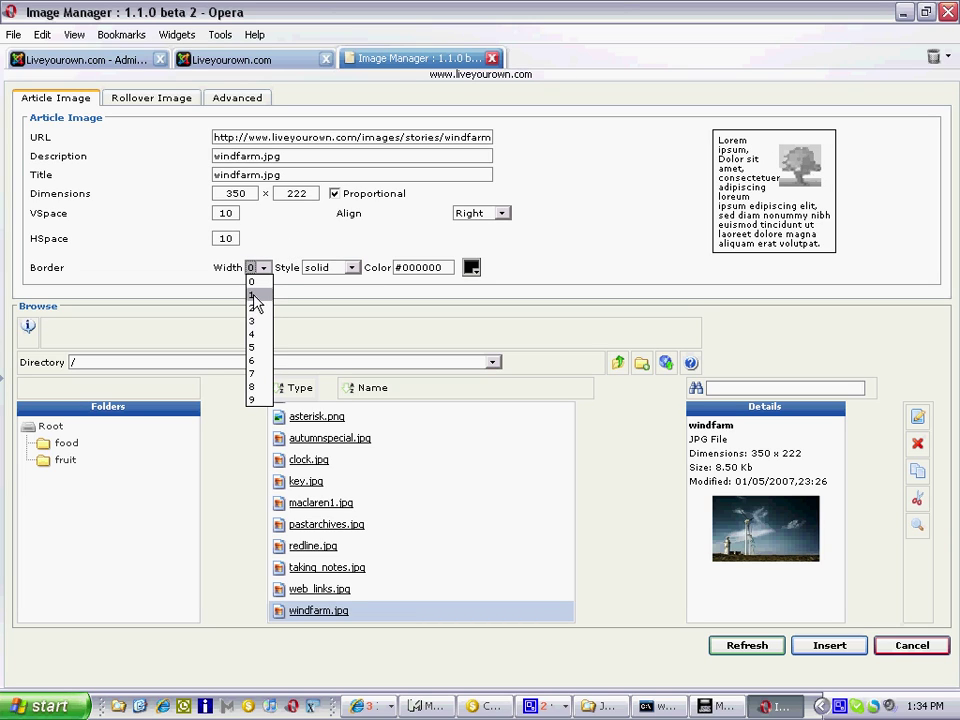
pyautogui.click(254, 296)
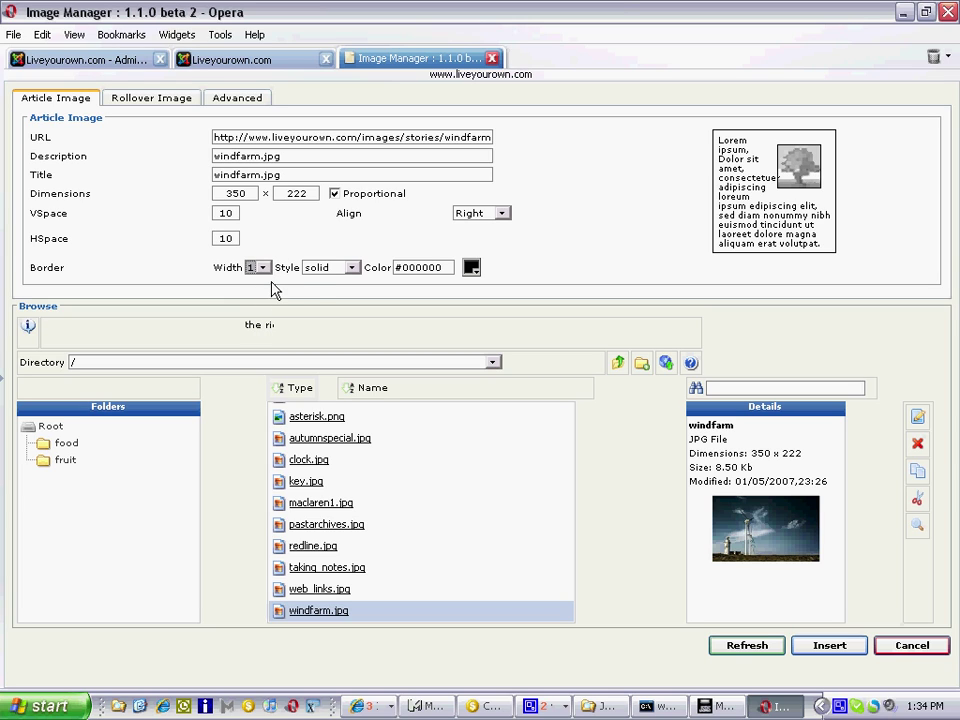
pyautogui.click(472, 268)
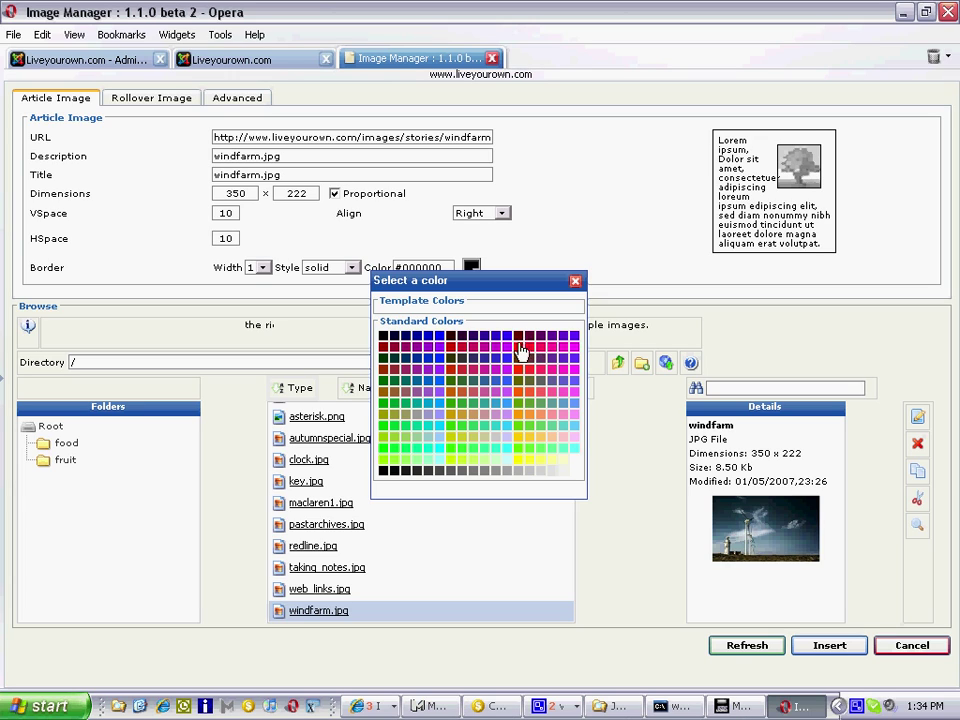
pyautogui.click(519, 347)
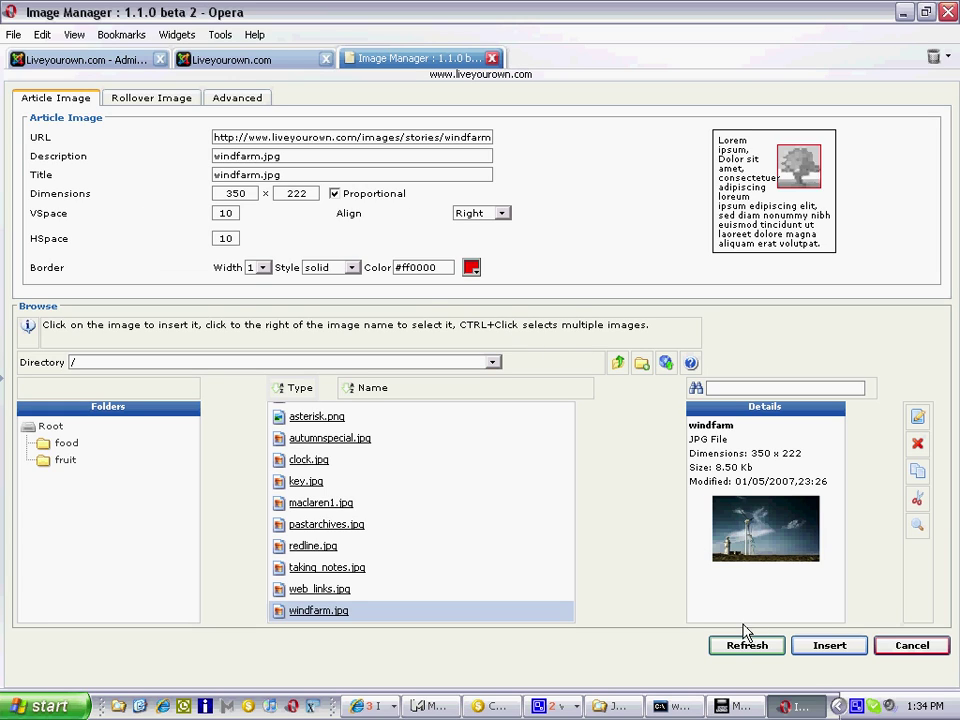
# Insert the configured windfarm image into the article, check it, and save the Wind Energy item
pyautogui.click(830, 646)
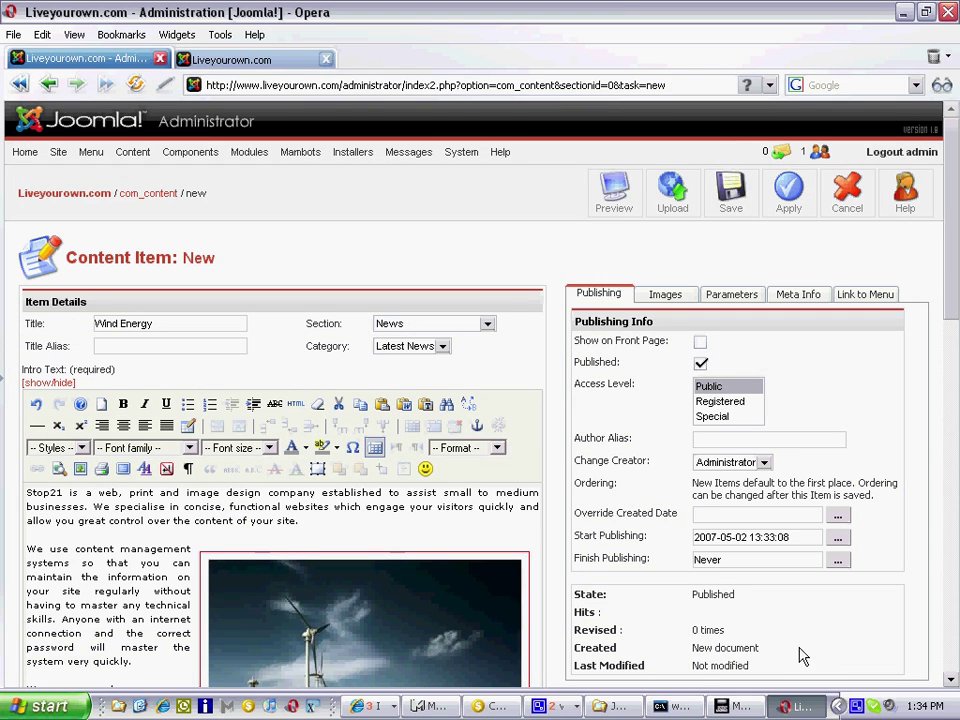
pyautogui.scroll(-3, 645, 613)
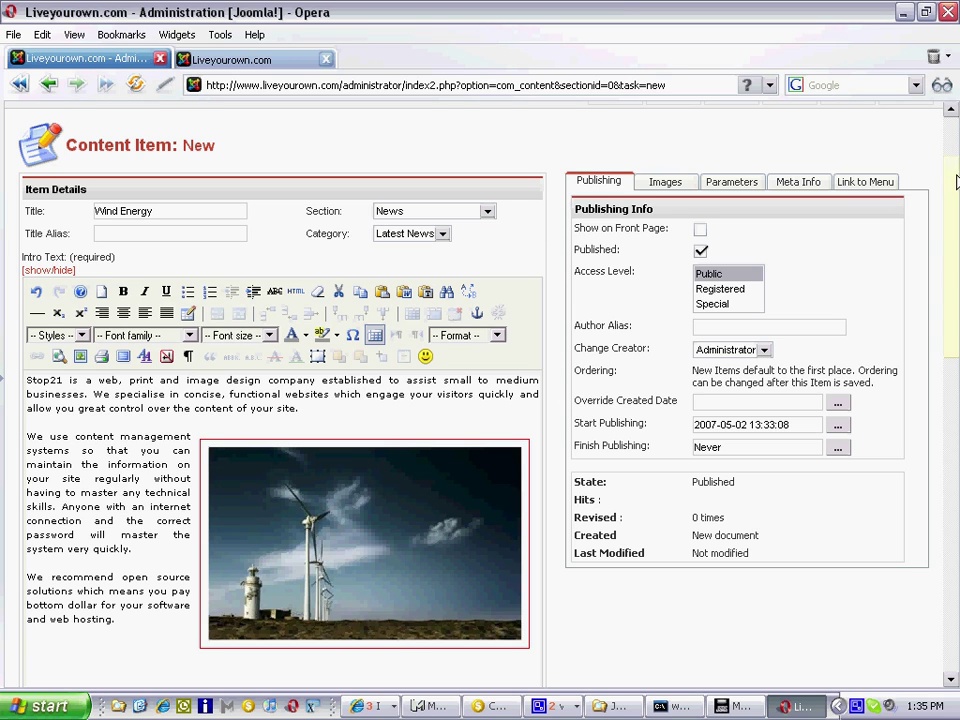
pyautogui.scroll(3, 912, 152)
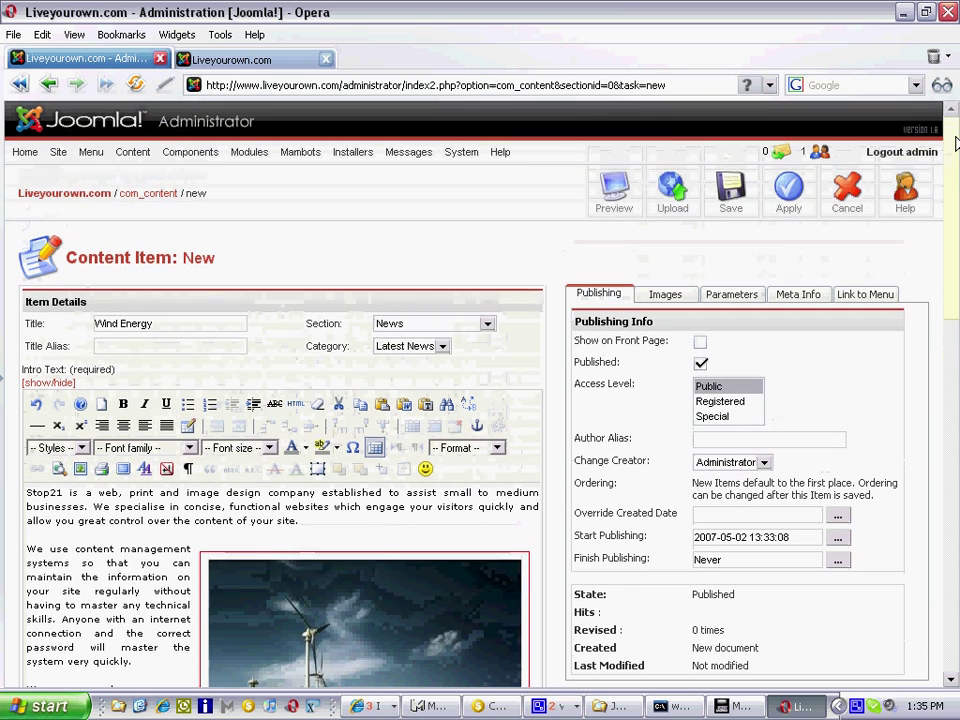
pyautogui.click(735, 212)
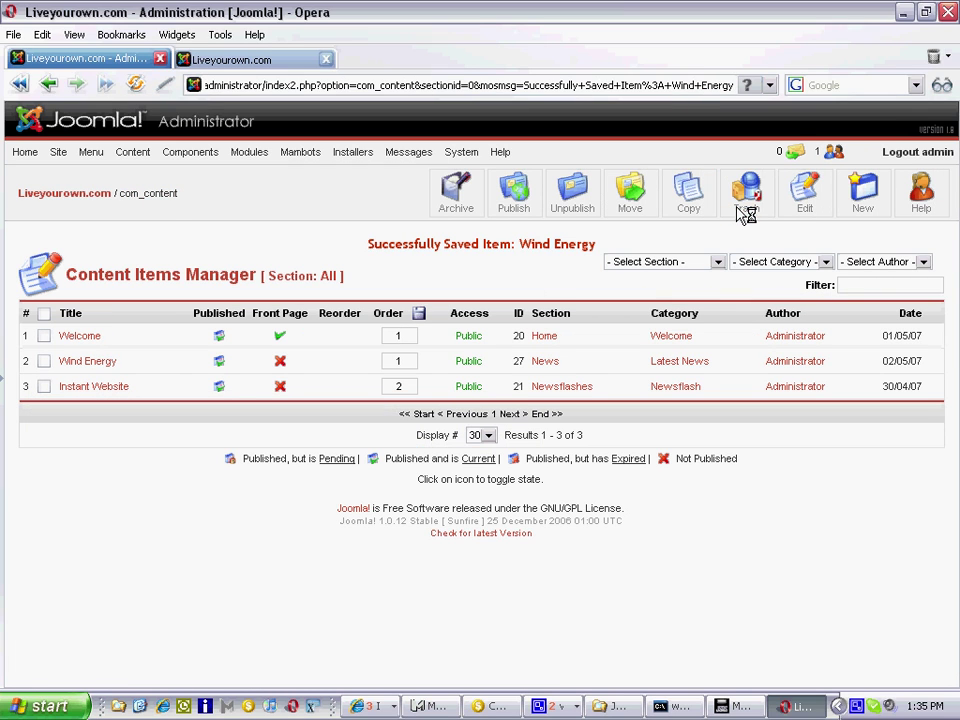
# Reload the live Latest News page and scroll down to the Wind Energy article
pyautogui.click(250, 60)
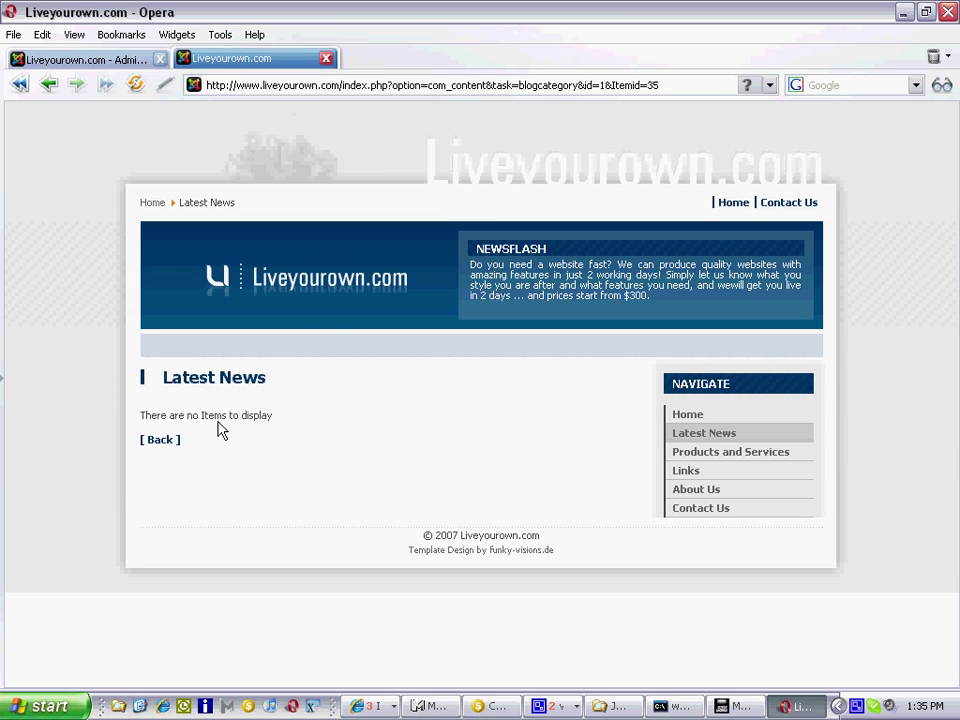
pyautogui.click(137, 88)
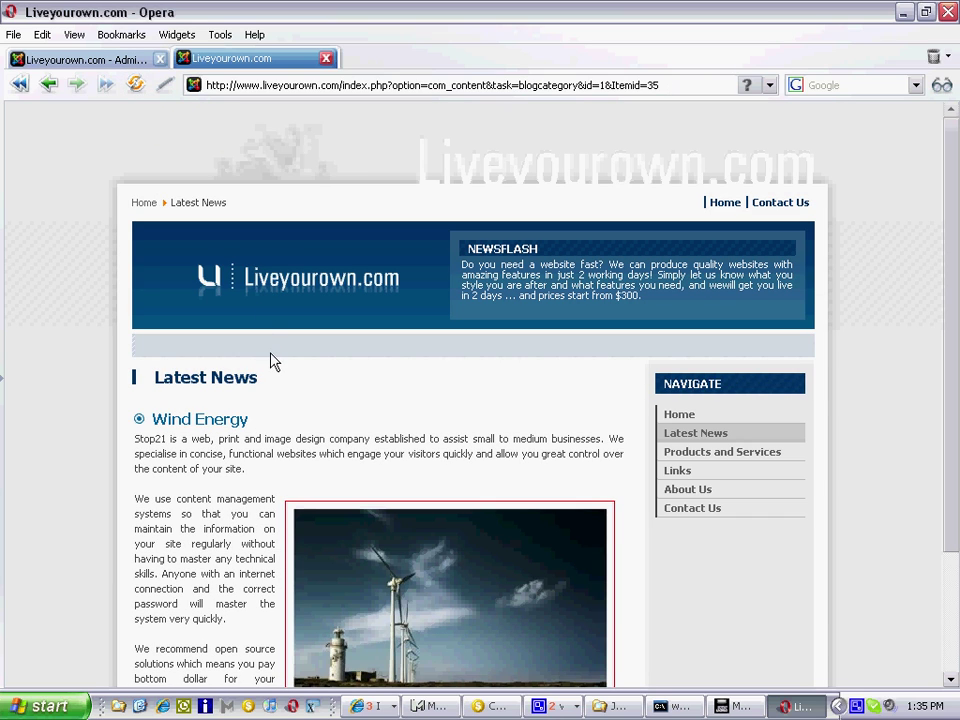
pyautogui.moveTo(947, 268); pyautogui.dragTo(957, 350)
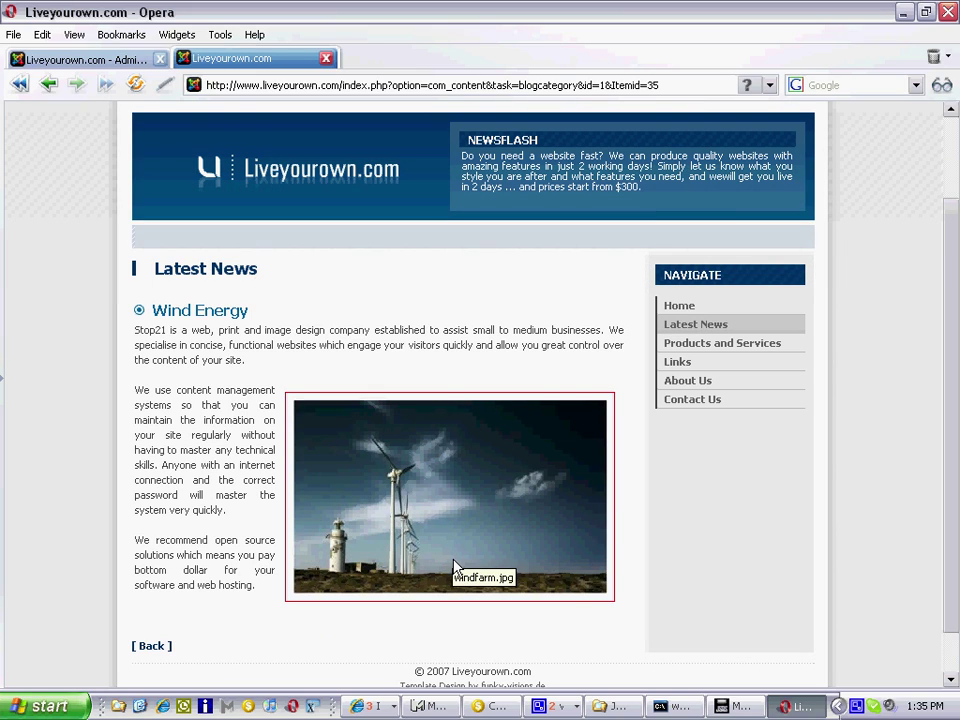